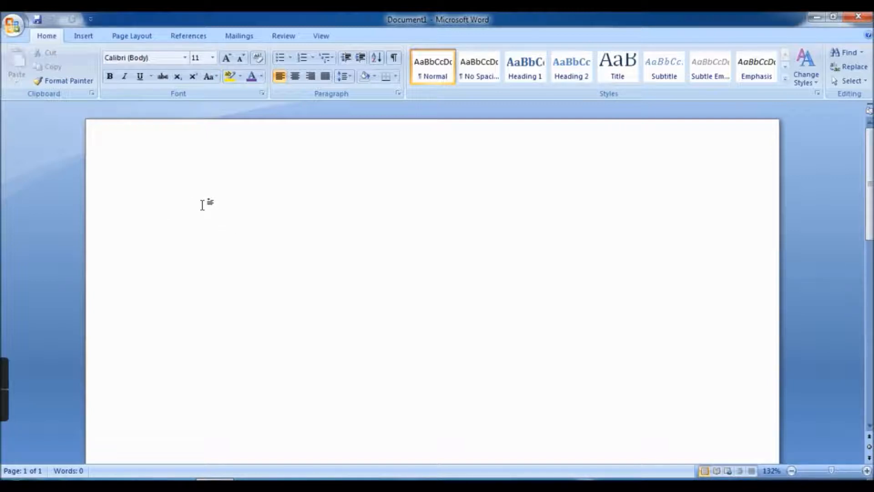
# Step: Write "Let us start typing now it is very easy, you will enjoy!!" as the first line of the blank document
pyautogui.write('Let us start typ')
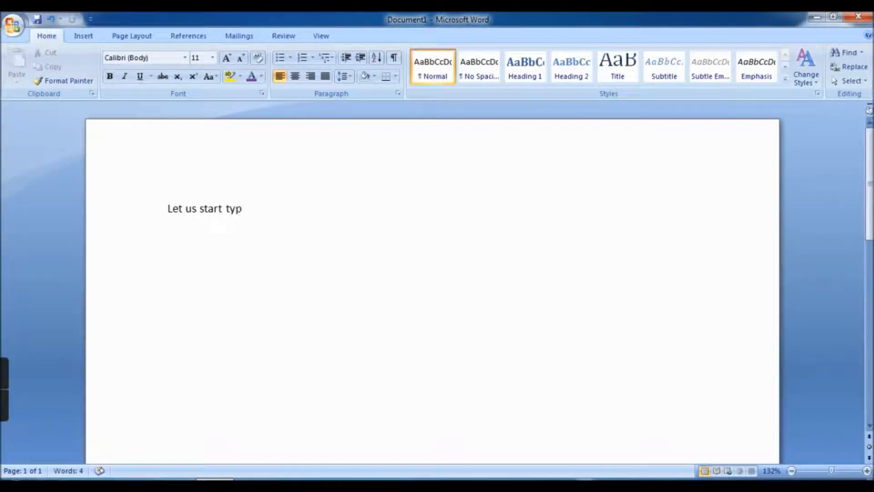
pyautogui.write('ing now')
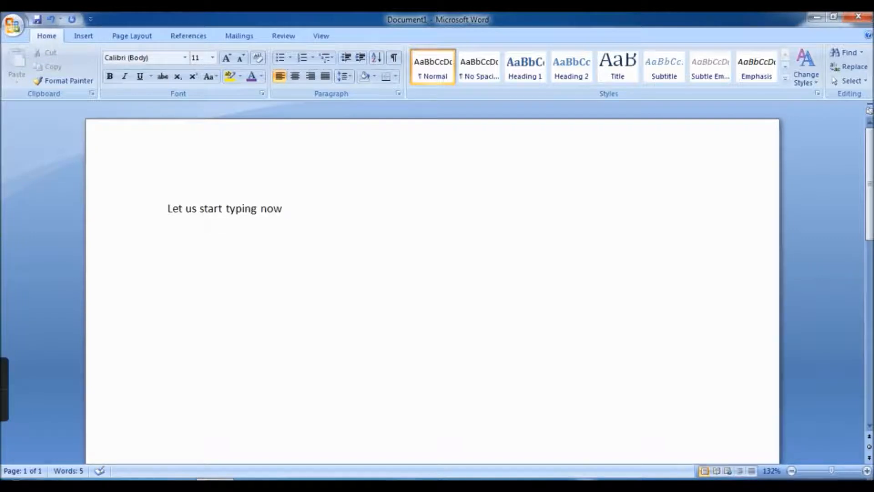
pyautogui.write(' it is very ea')
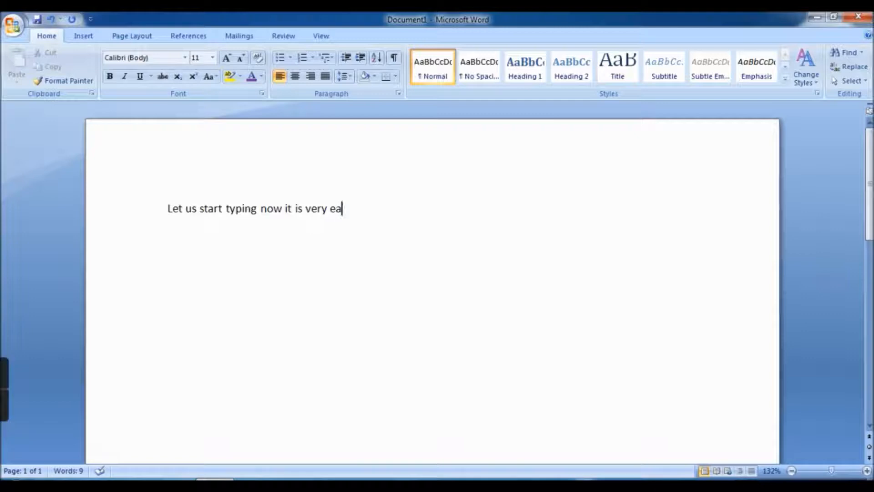
pyautogui.write('sy')
pyautogui.press('BackSpace')
pyautogui.write(', you w')
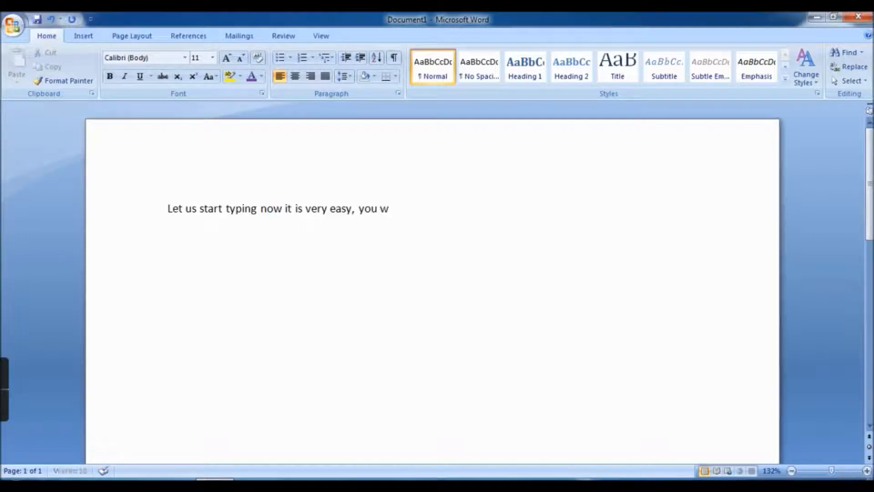
pyautogui.write('ill enjoy')
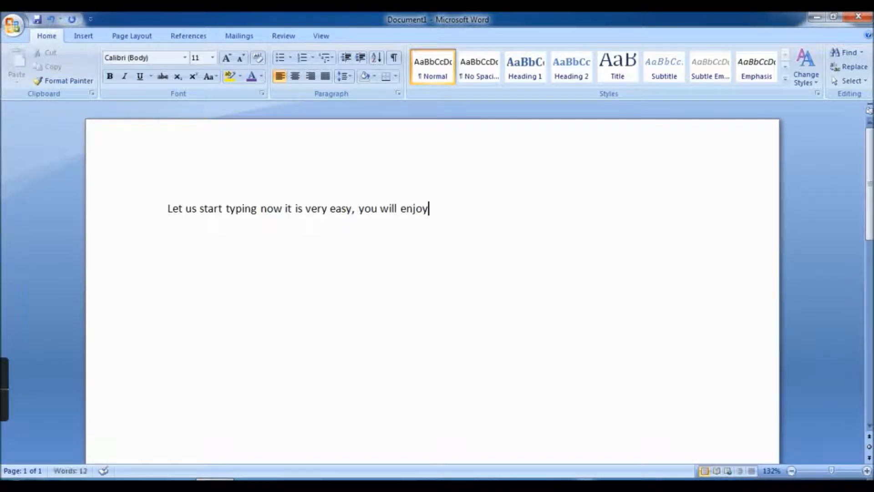
pyautogui.write('!!')
# Step: Widen the gap after "now" with extra spaces and delete those spaces again
pyautogui.click(283, 209)
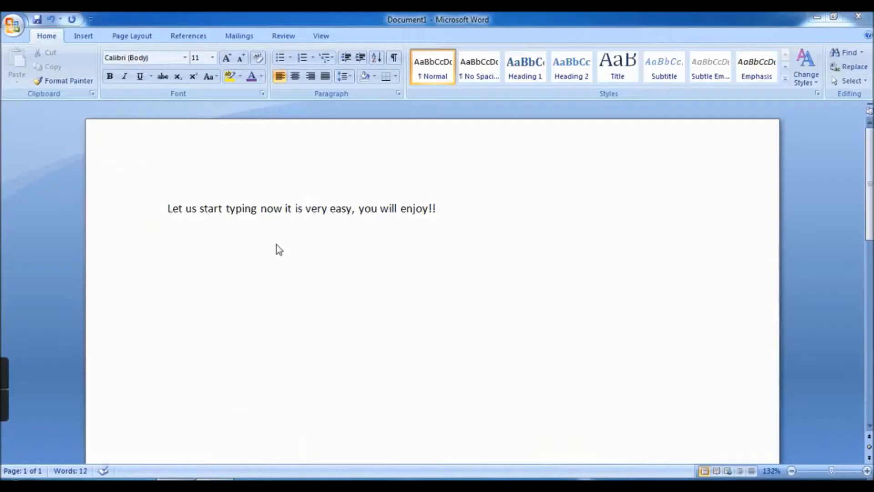
pyautogui.click(283, 210)
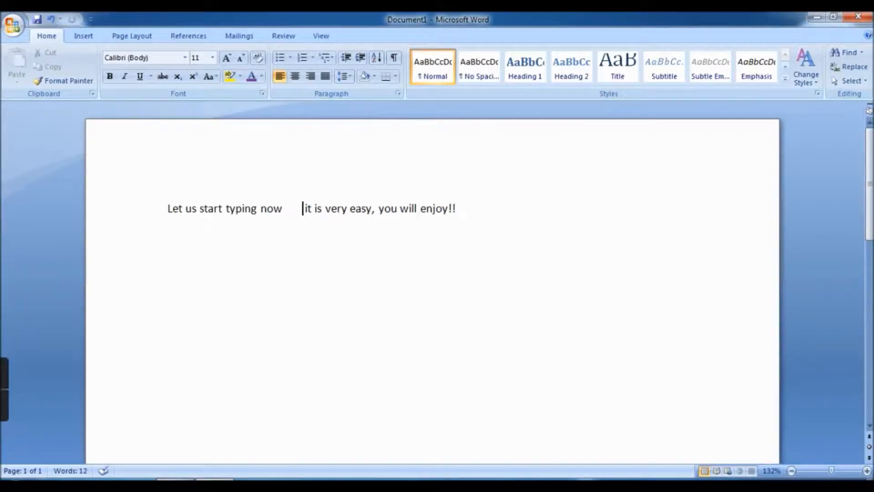
pyautogui.press('BackSpace')
pyautogui.press('BackSpace')
pyautogui.press('BackSpace')
pyautogui.press('BackSpace')
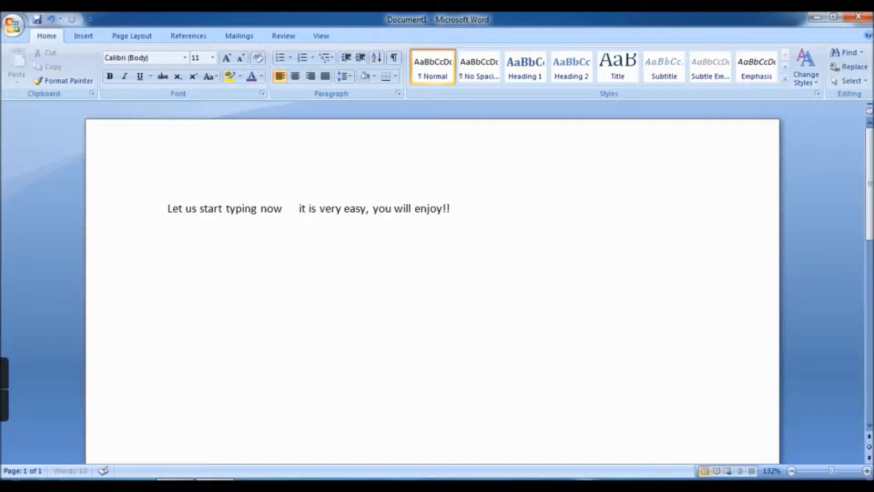
pyautogui.press('BackSpace')
pyautogui.press('BackSpace')
pyautogui.press('BackSpace')
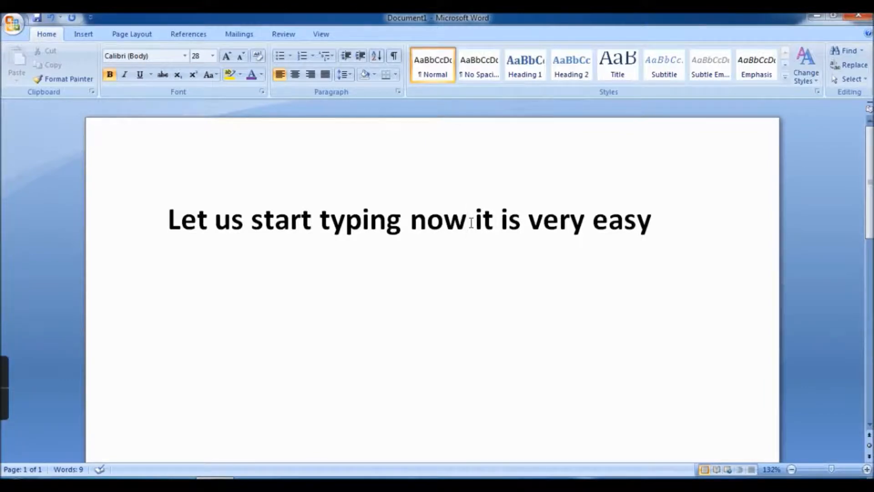
# Step: Break the line after "now" and extend the second line with ". This text is selected"
pyautogui.press('Return')
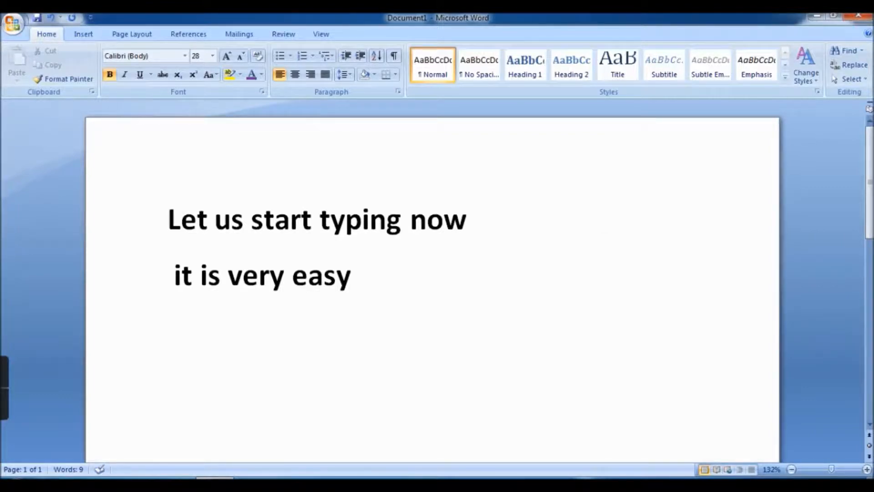
pyautogui.click(361, 273)
pyautogui.write('.')
pyautogui.write('t is very easy. This te')
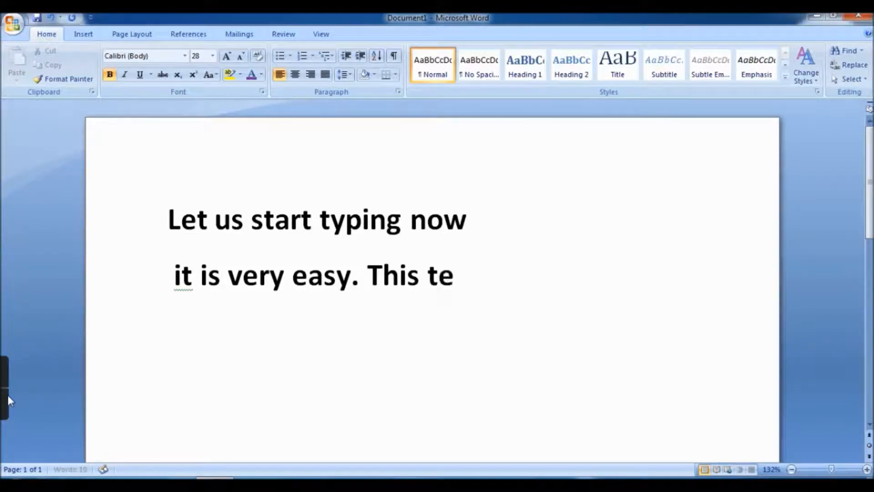
pyautogui.write('xt is se')
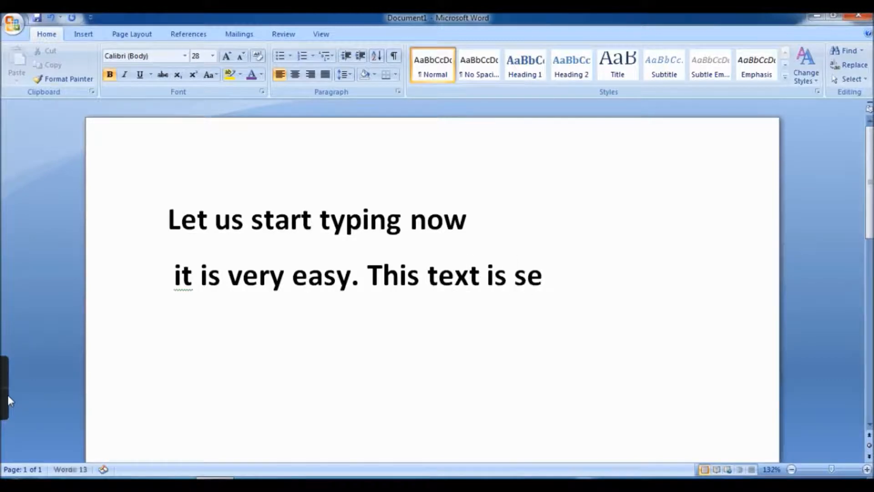
pyautogui.write('lected')
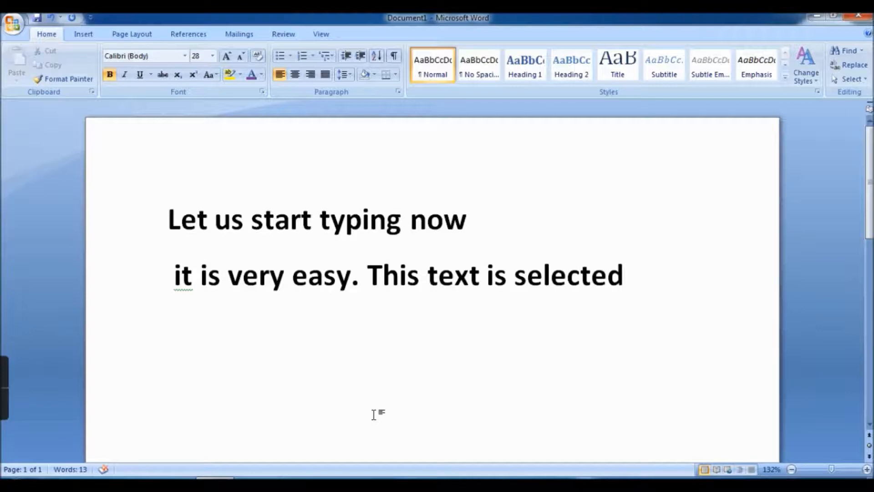
pyautogui.press('Return')
# Step: Select the whole line "Let us start typing now" and clear the selection, doing this twice
pyautogui.click(164, 215)
pyautogui.moveTo(165, 215); pyautogui.dragTo(470, 220)
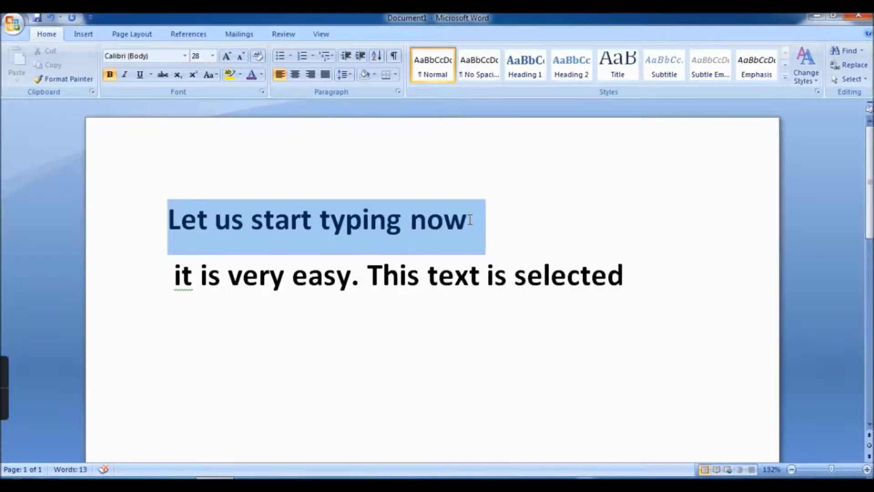
pyautogui.moveTo(470, 220); pyautogui.dragTo(471, 222)
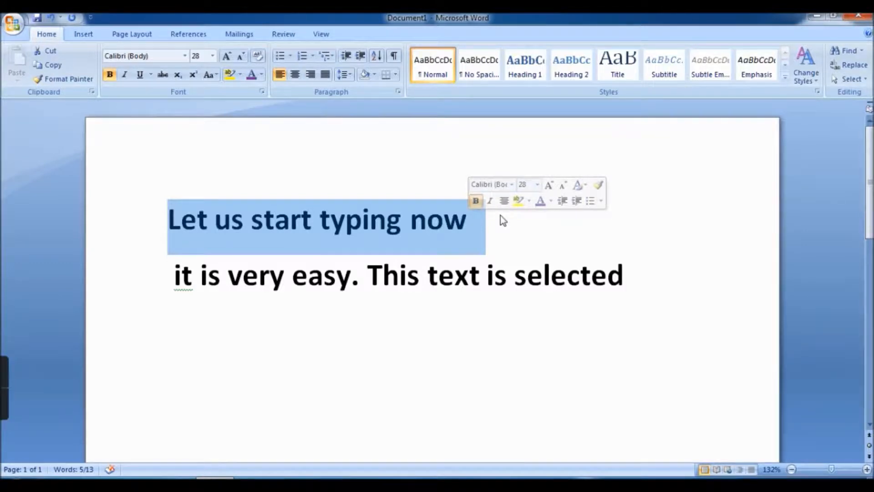
pyautogui.click(629, 222)
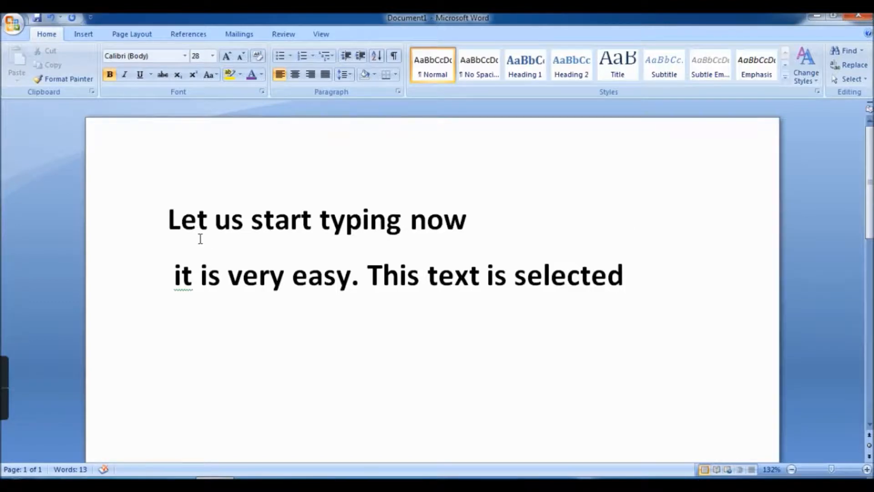
pyautogui.click(163, 223)
pyautogui.moveTo(163, 222); pyautogui.dragTo(483, 225)
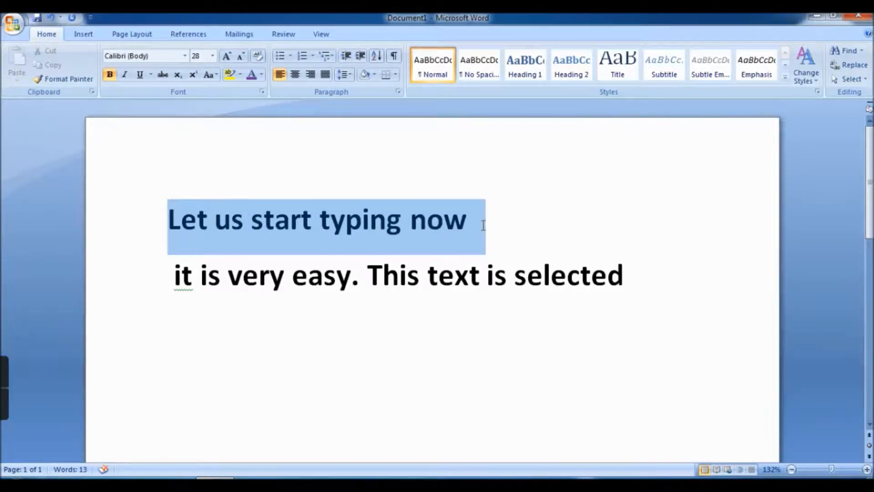
pyautogui.moveTo(483, 225); pyautogui.dragTo(482, 226)
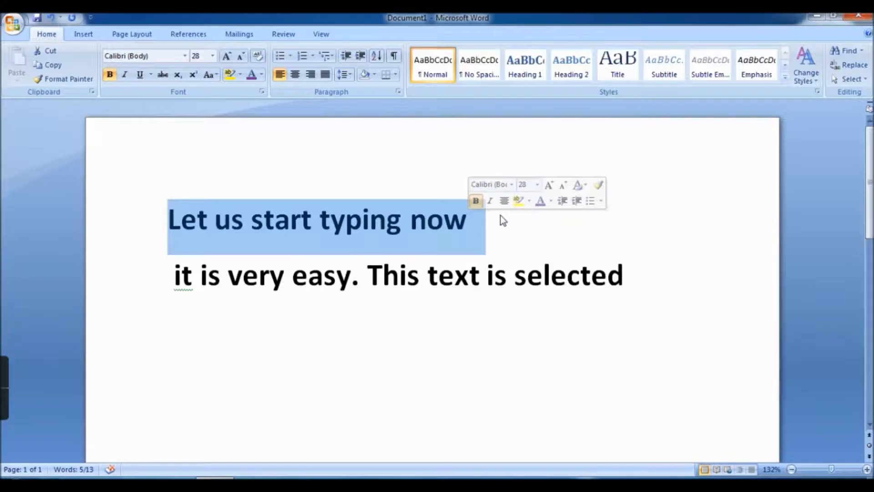
pyautogui.click(629, 222)
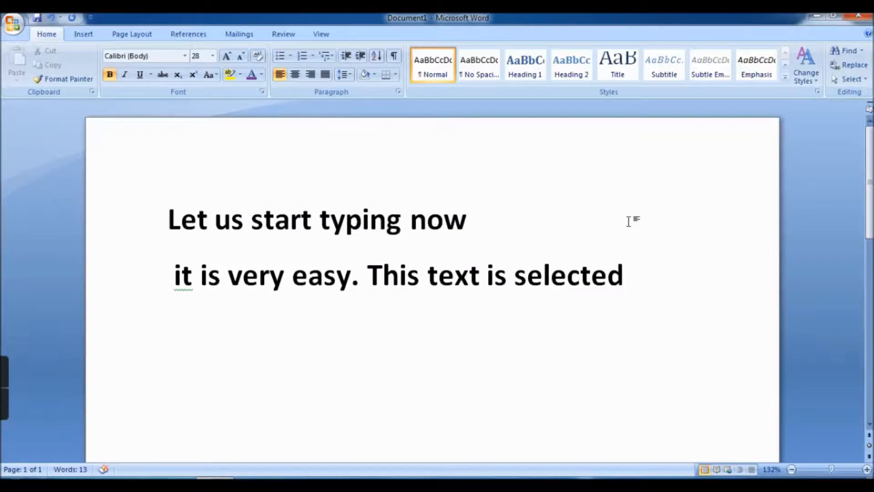
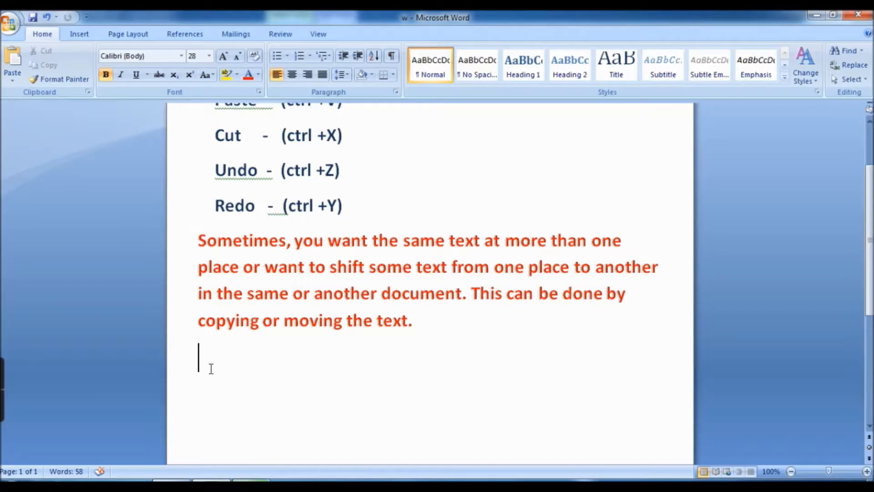
# Step: Paste the copied line "Sometimes, you want the same text at more than one" twice below the red paragraph, on separate lines
pyautogui.scroll(2, 211, 369)
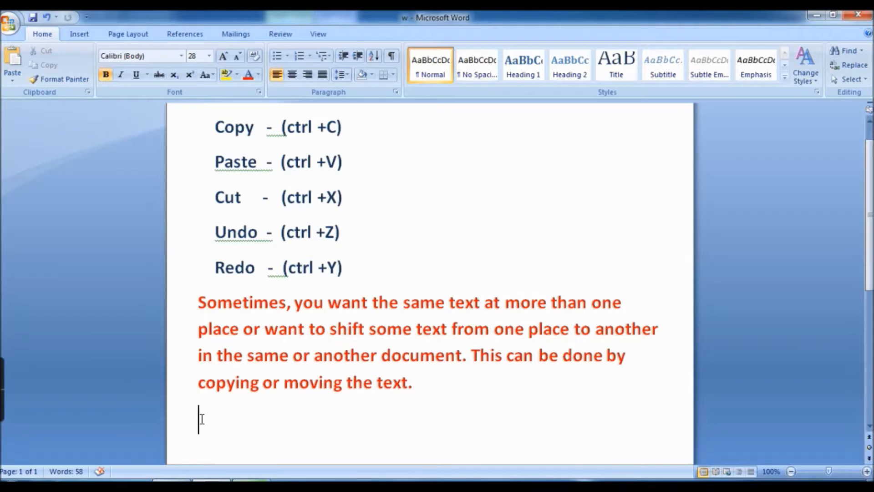
pyautogui.click(10, 66)
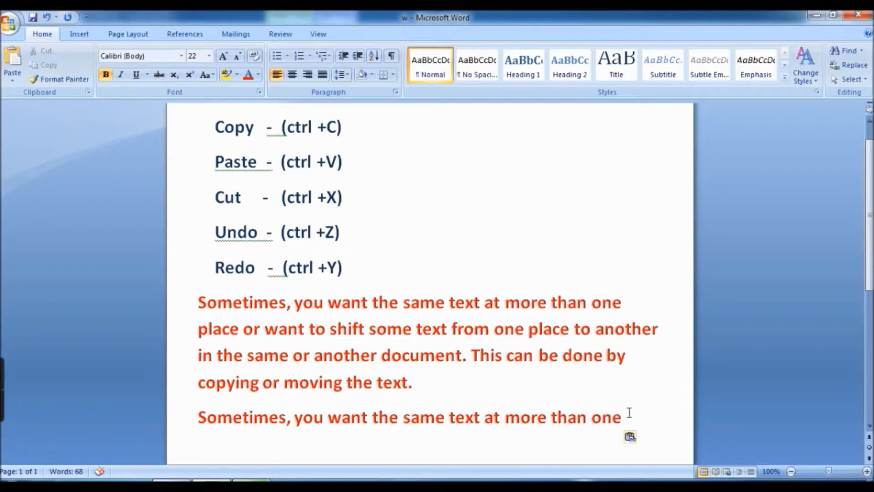
pyautogui.press('Return')
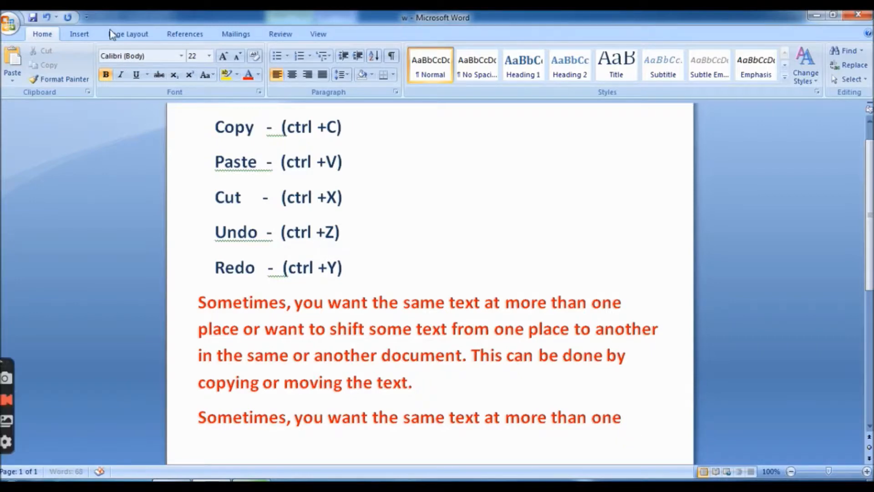
pyautogui.click(12, 70)
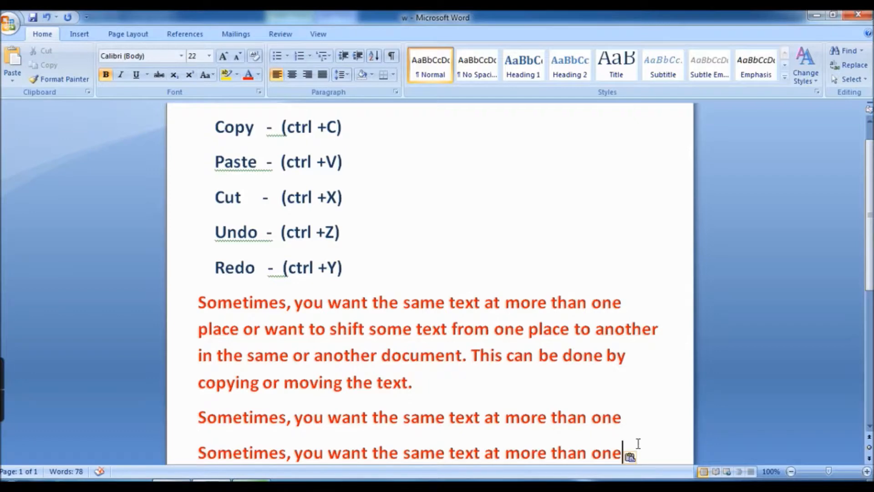
# Step: Cut the line "place or want to shift some text from one place to another" and paste it below the last line
pyautogui.scroll(-1, 638, 443)
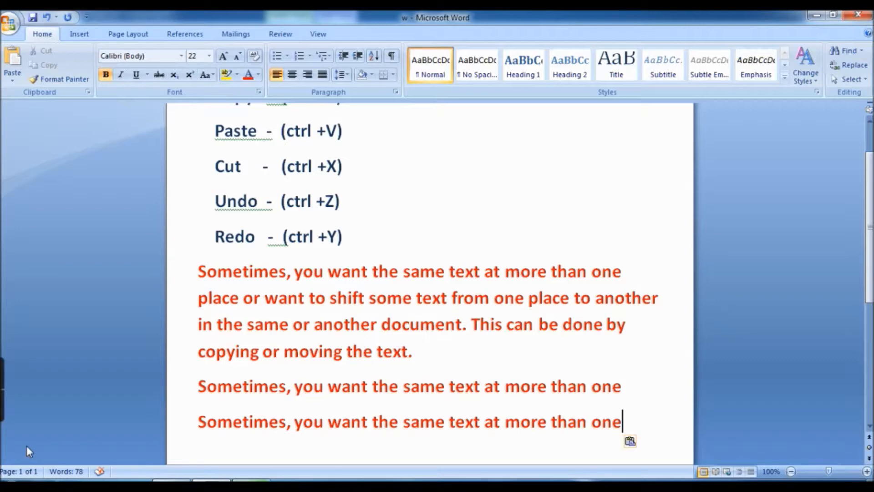
pyautogui.moveTo(15, 389)
pyautogui.moveTo(199, 298); pyautogui.dragTo(677, 302)
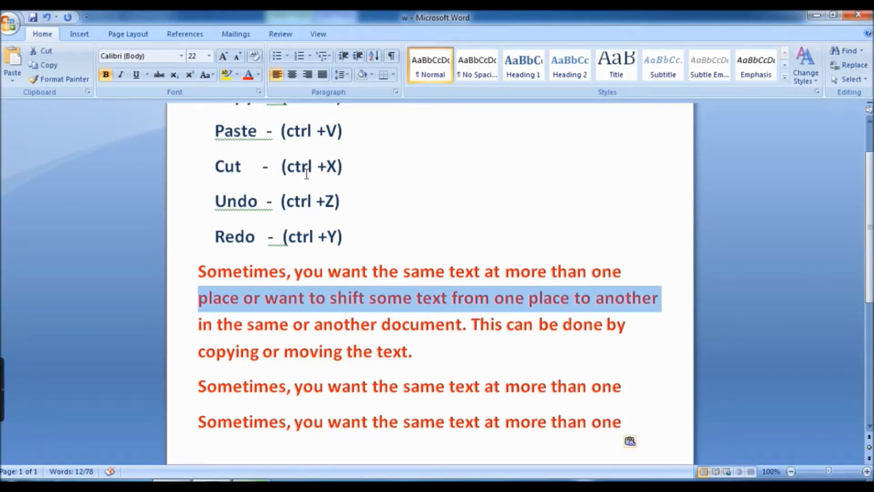
pyautogui.click(43, 55)
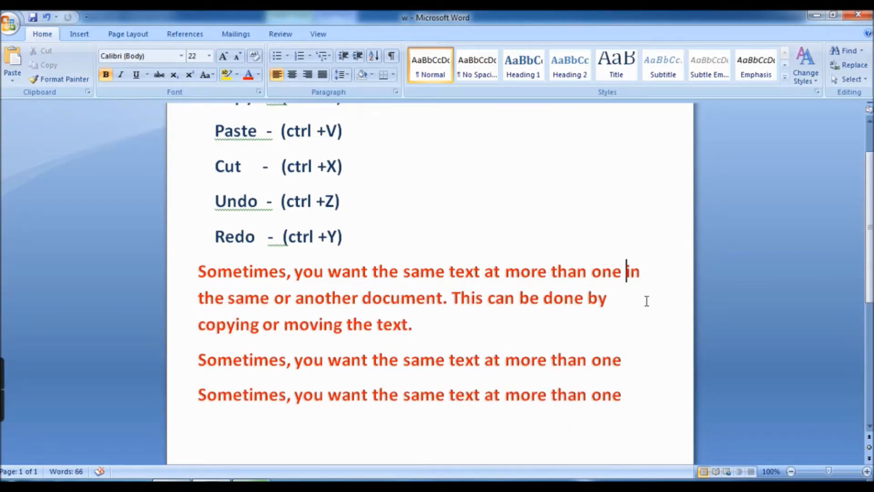
pyautogui.click(637, 399)
pyautogui.click(205, 428)
pyautogui.click(11, 64)
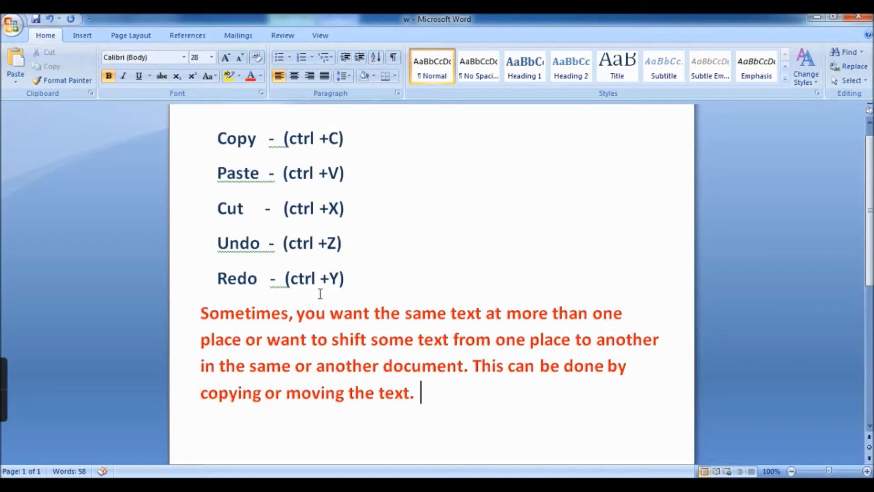
# Step: Add a new line reading "TYPE SOMETHING" below the red paragraph
pyautogui.press('Return')
pyautogui.write('TYPE')
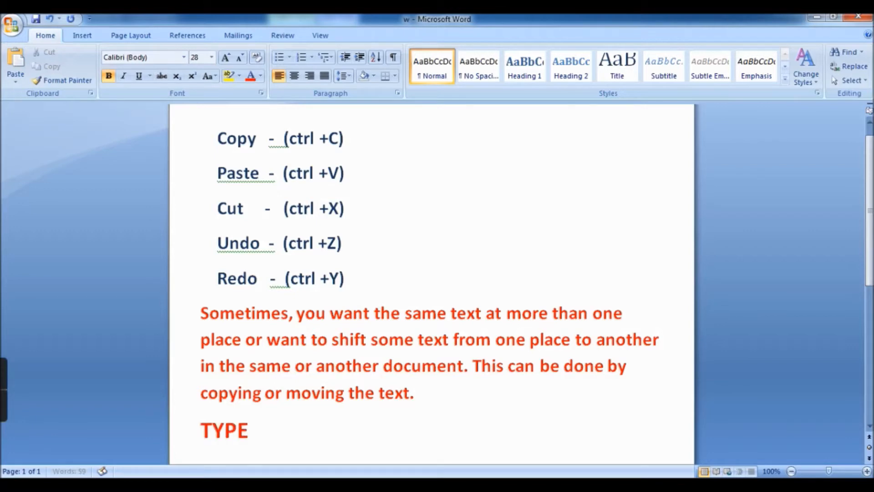
pyautogui.write(' SOMET')
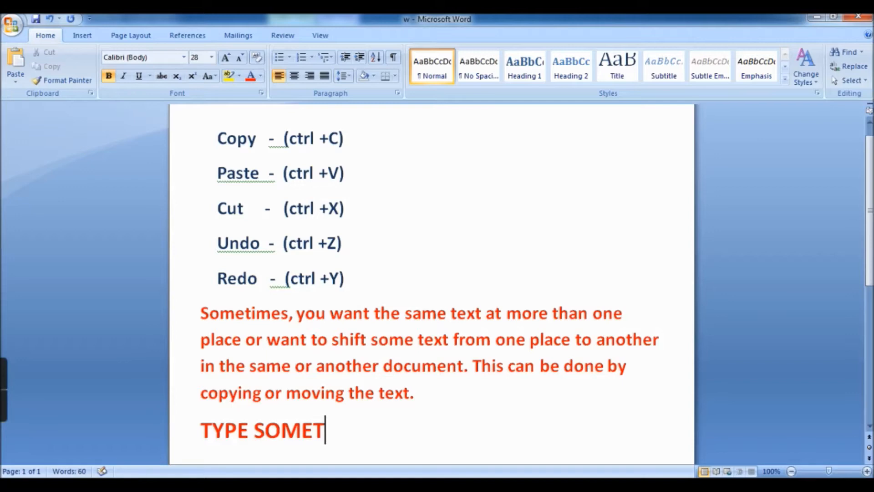
pyautogui.write('HING')
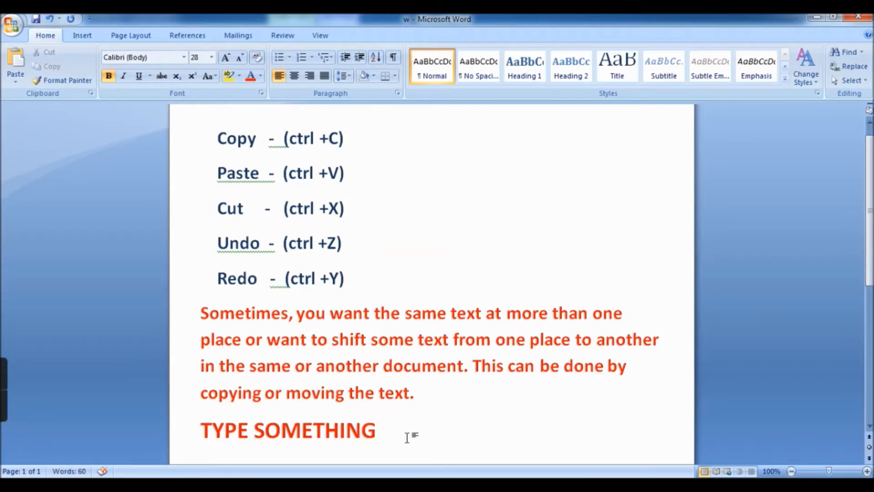
# Step: Undo and redo the entry of "TYPE SOMETHING" two times in a row
pyautogui.click(51, 19)
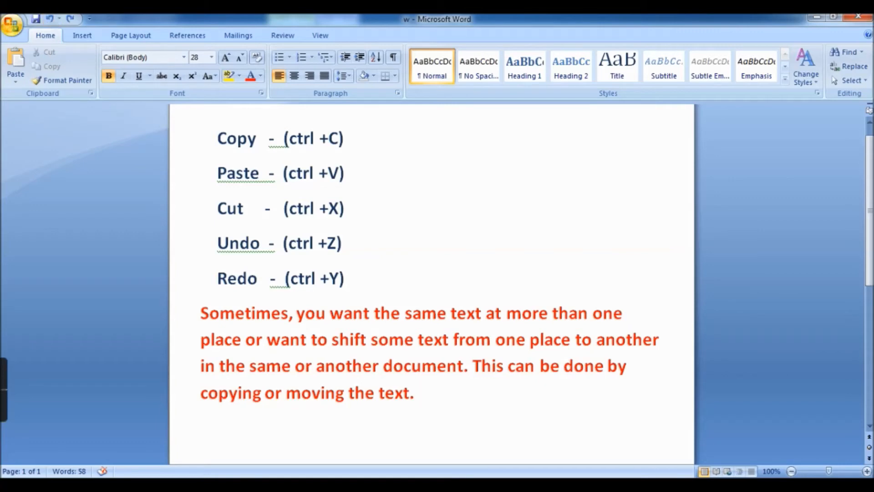
pyautogui.click(71, 20)
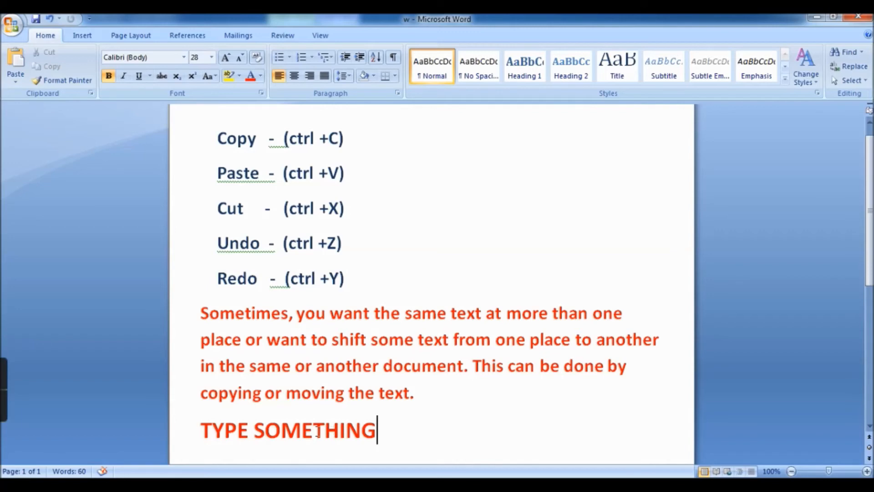
pyautogui.click(48, 19)
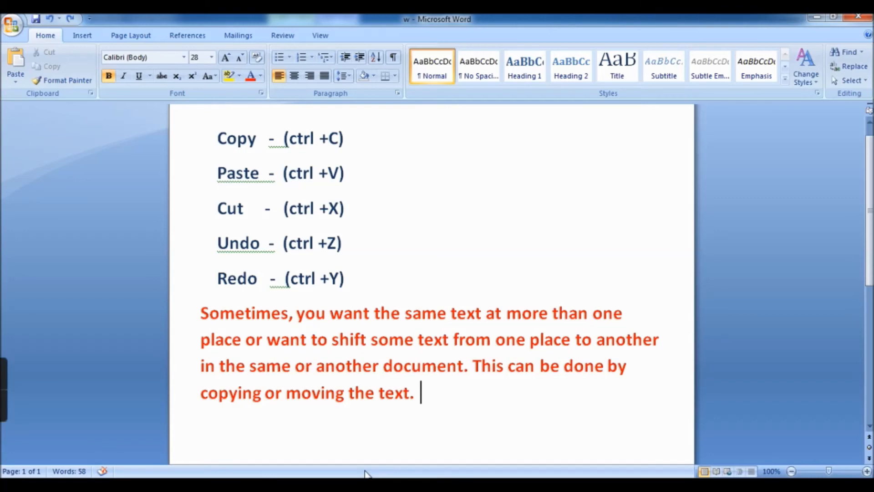
pyautogui.click(67, 19)
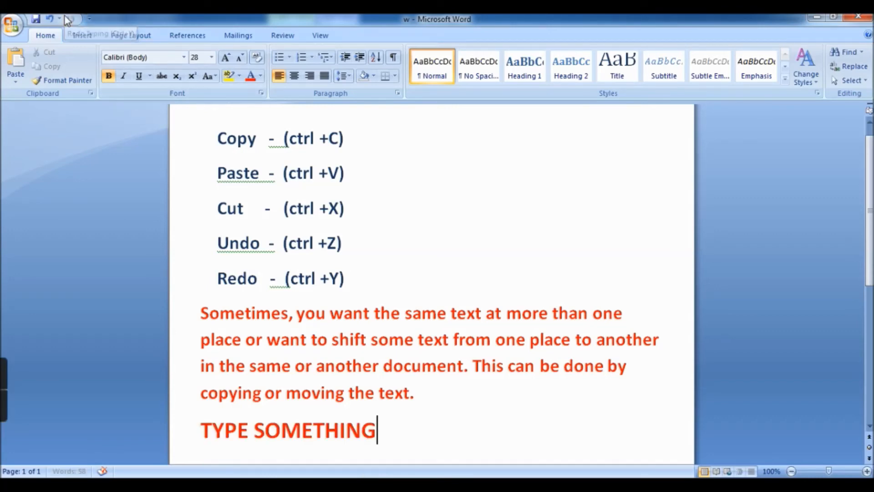